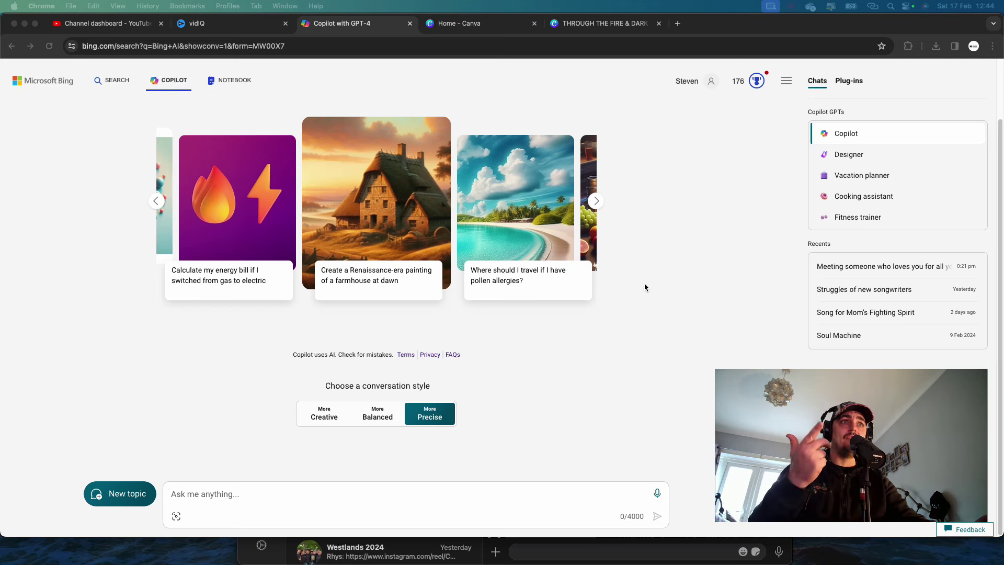
# Write the prompt 'Pick up truck parked out in the desert with nothing around it other than one snake'.
pyautogui.click(237, 499)
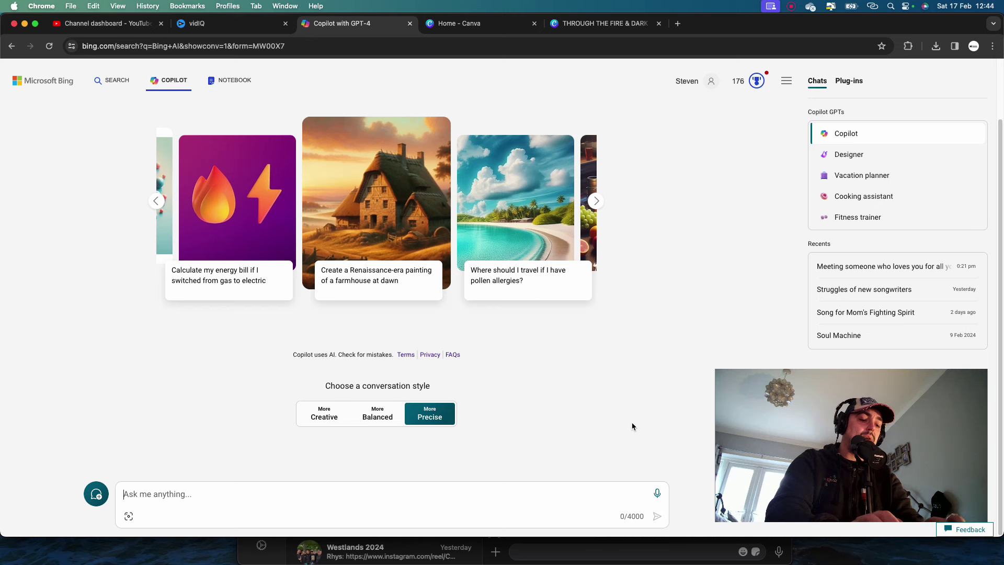
pyautogui.write('P')
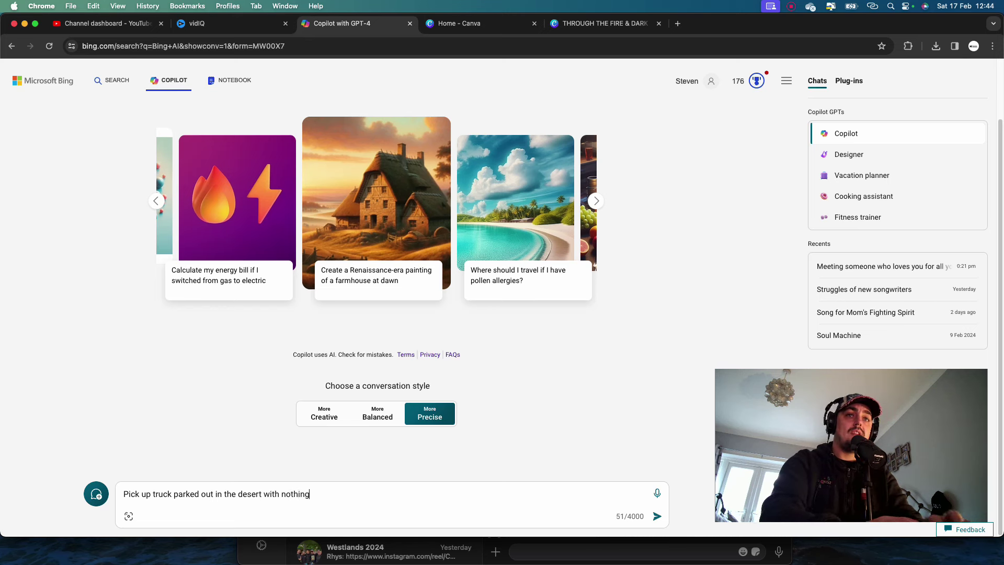
pyautogui.write('around it')
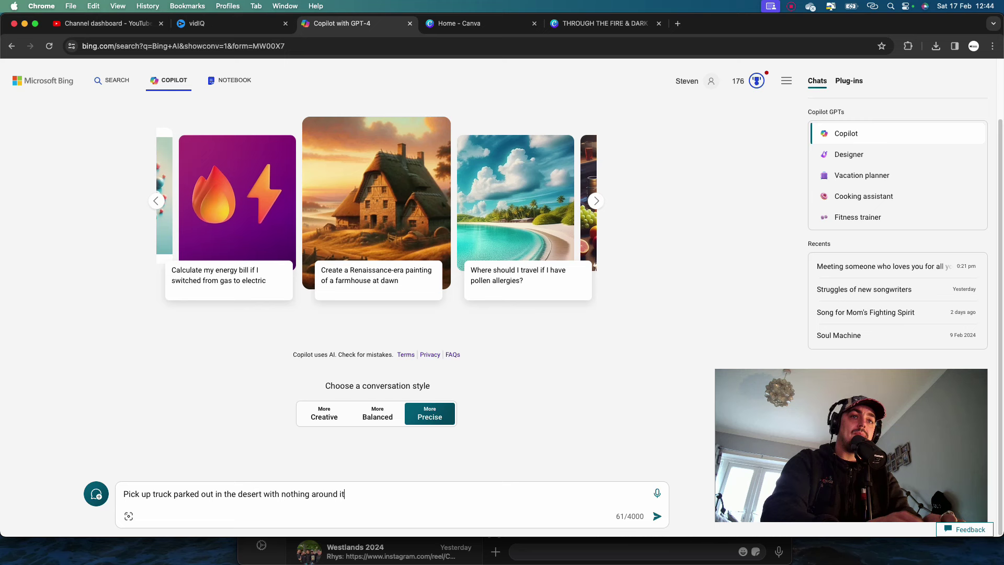
pyautogui.write(' other th')
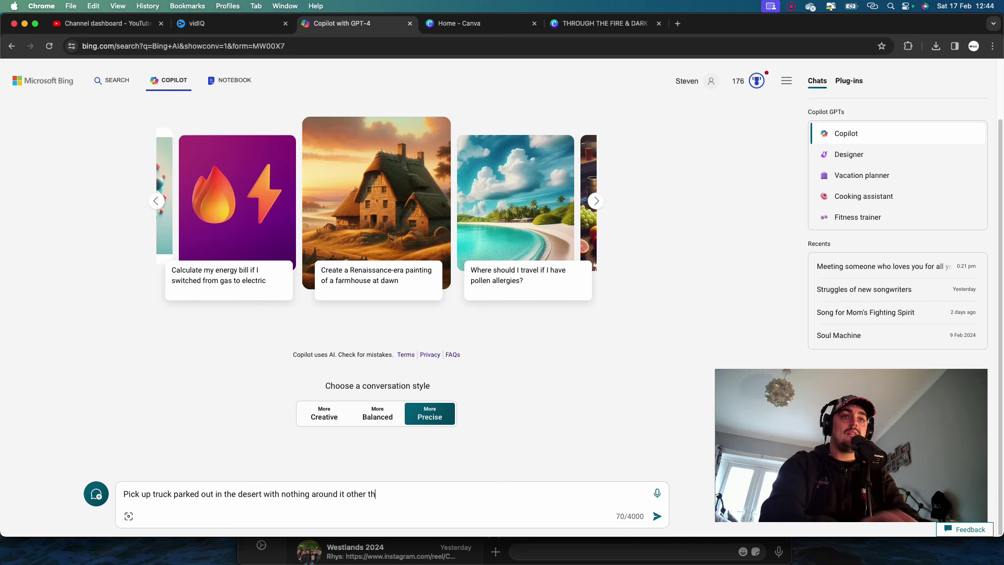
pyautogui.write('an one')
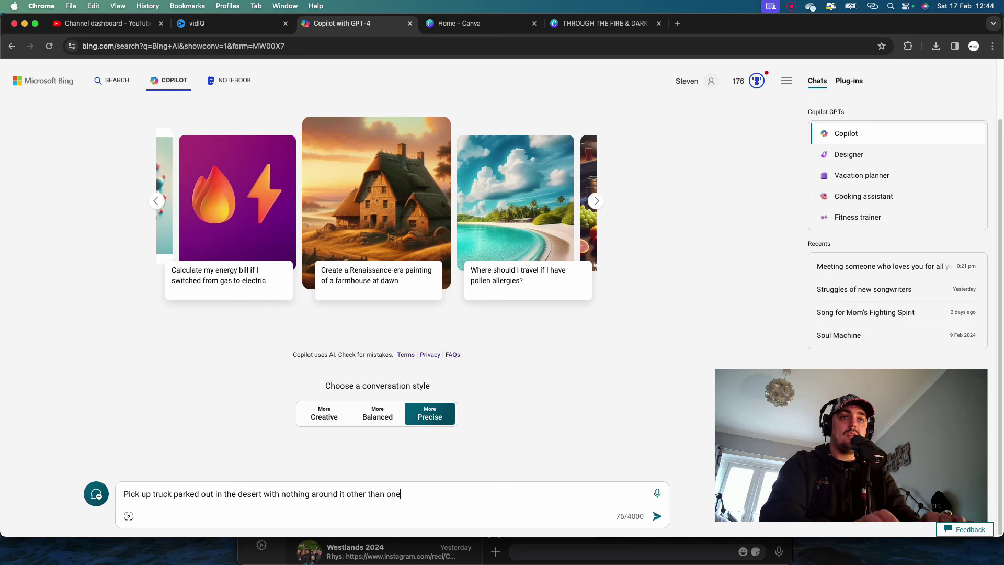
pyautogui.write(' snake')
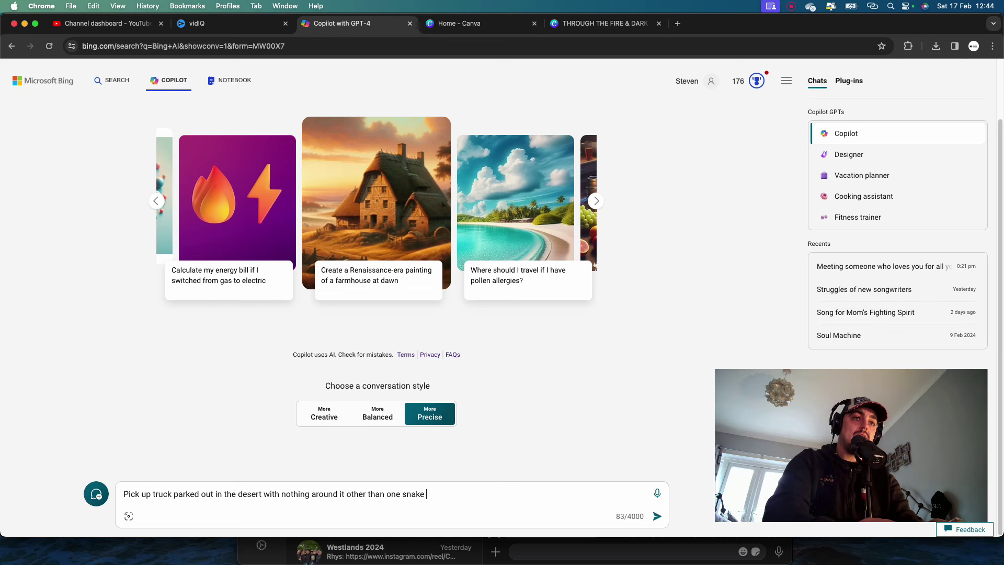
# Send the prompt, then preview the second and bottom-left cobra images before returning to the grid.
pyautogui.press('Return')
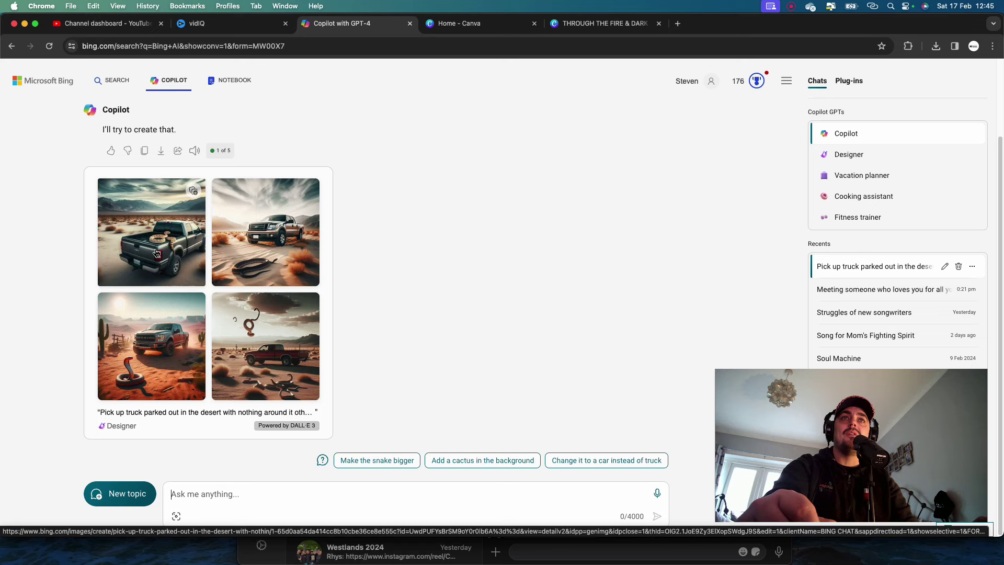
pyautogui.click(257, 242)
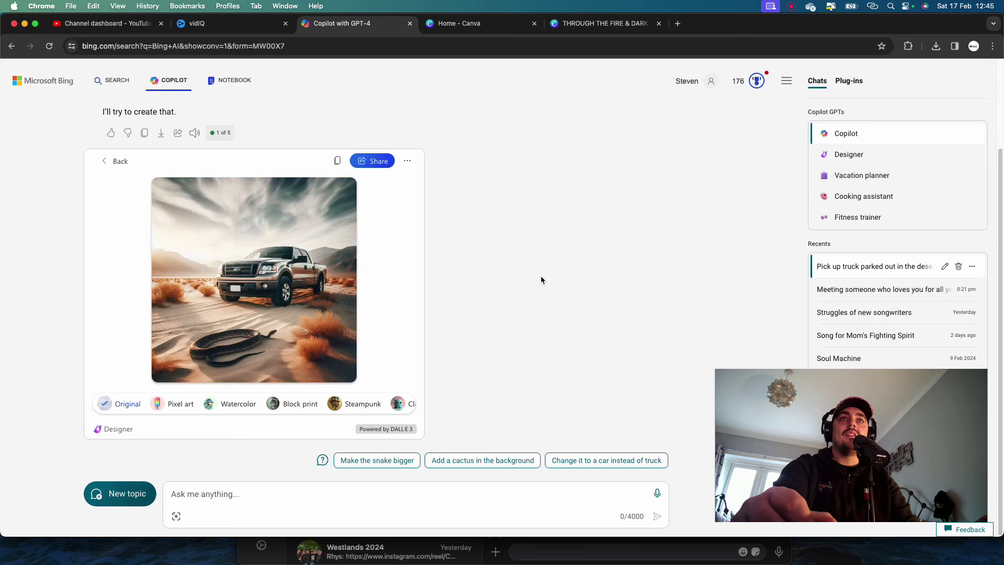
pyautogui.click(112, 162)
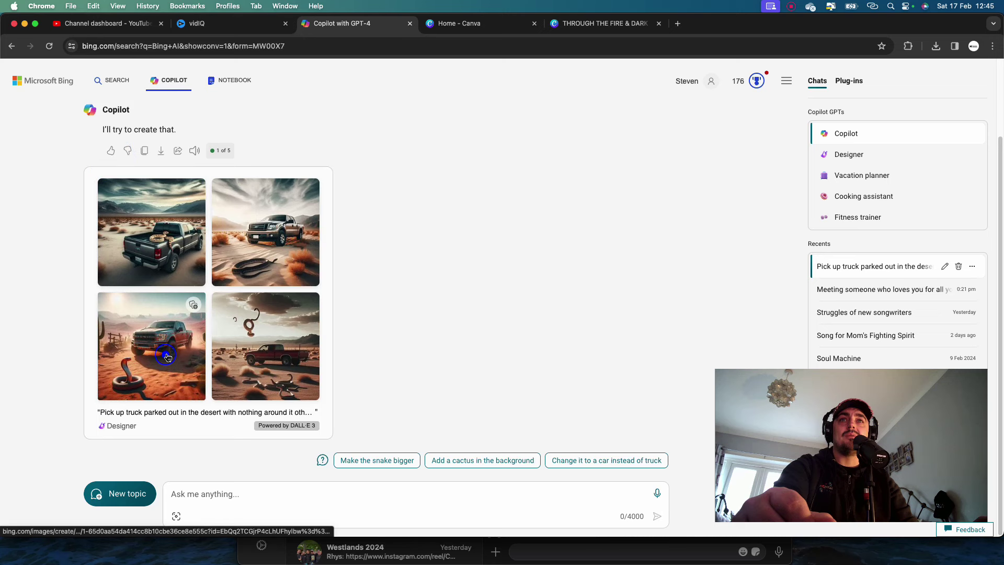
pyautogui.click(167, 357)
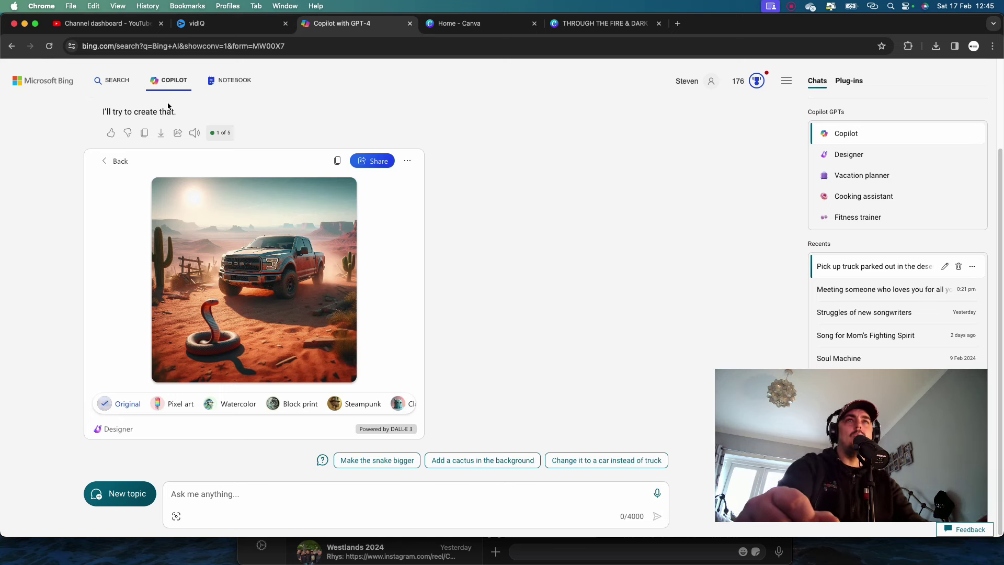
pyautogui.click(108, 163)
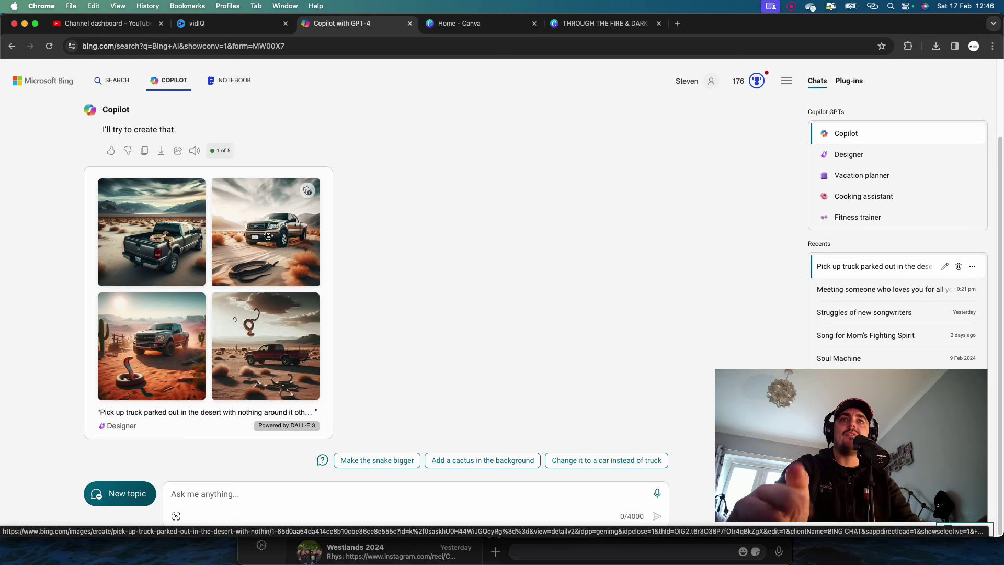
# Open the second image, try Color pop on the truck, then undo it.
pyautogui.click(267, 235)
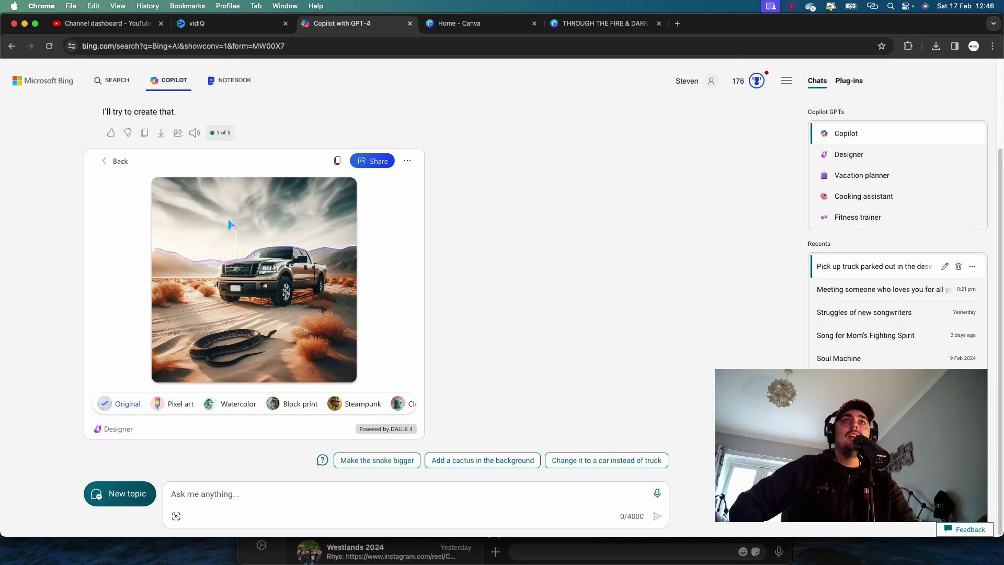
pyautogui.click(263, 279)
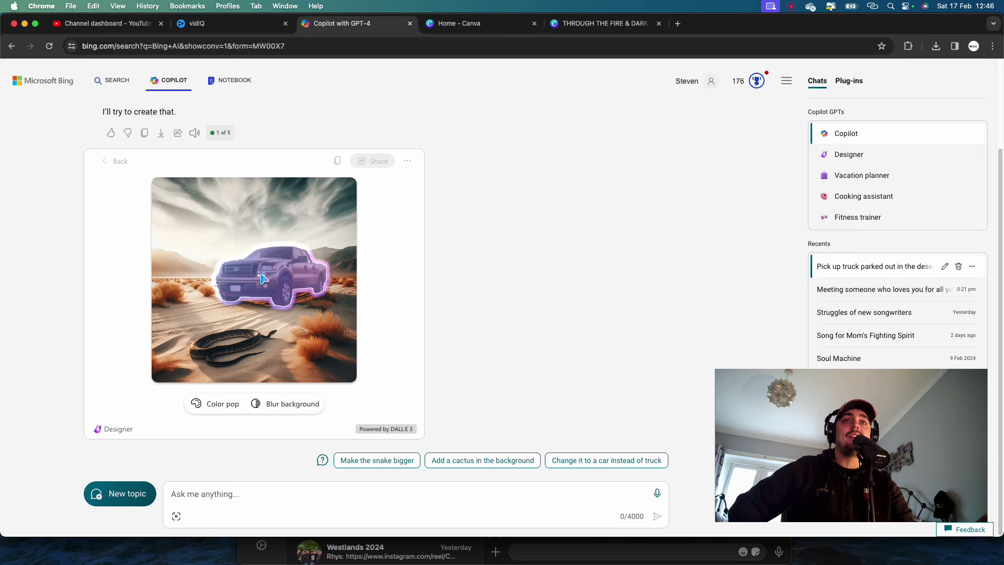
pyautogui.click(198, 411)
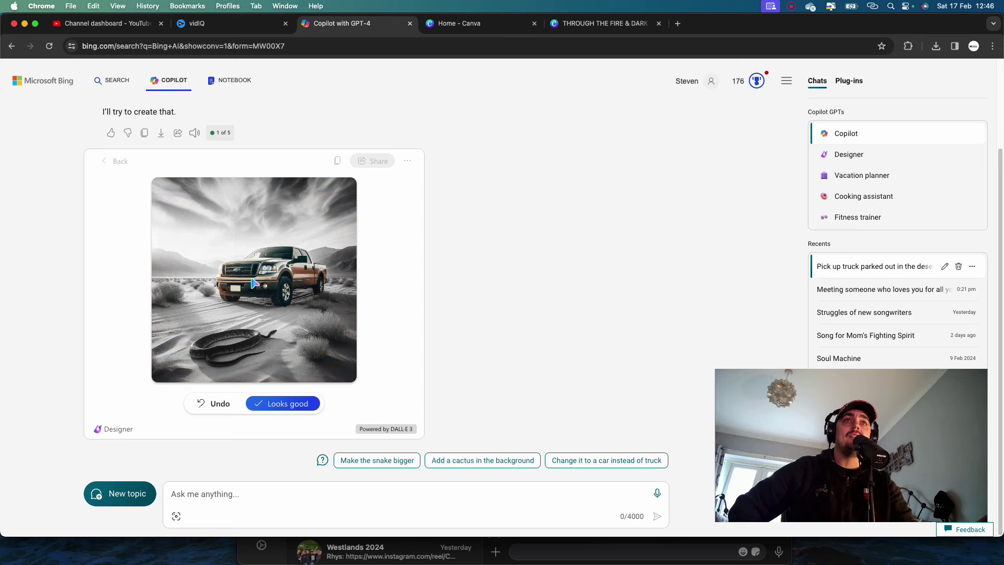
pyautogui.click(218, 405)
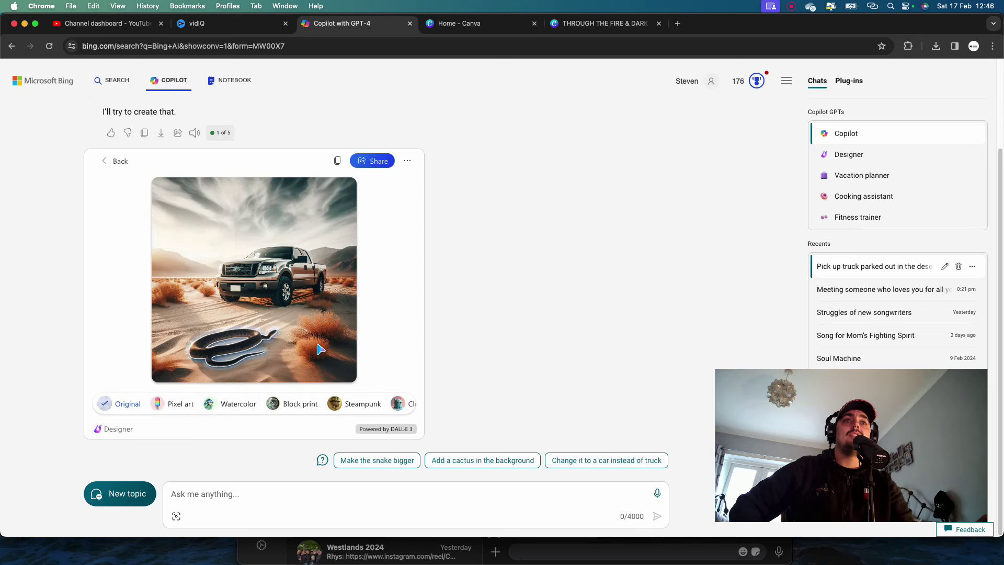
# Color pop the three bushes and accept the greyscale image with orange bushes.
pyautogui.click(324, 332)
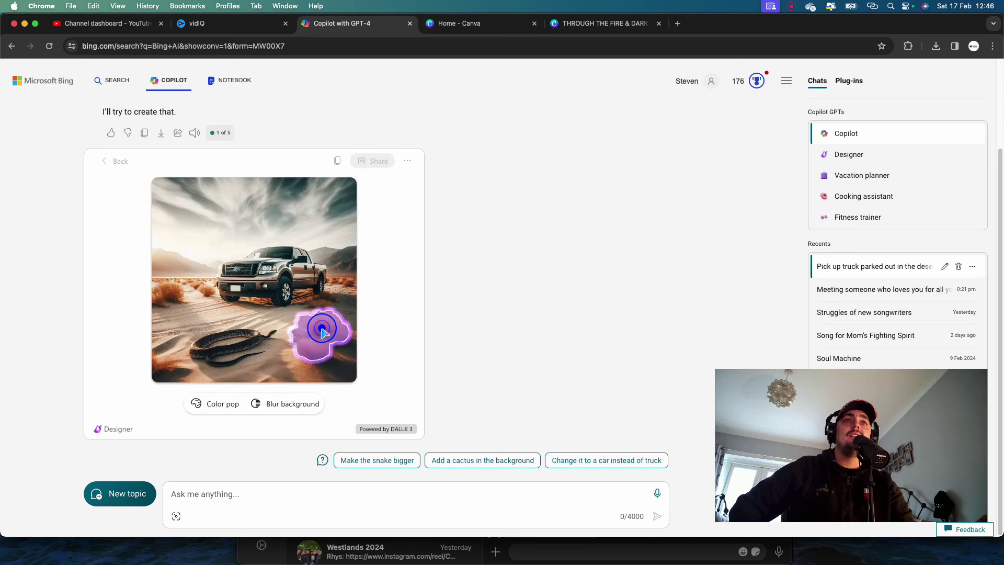
pyautogui.click(174, 296)
pyautogui.click(198, 288)
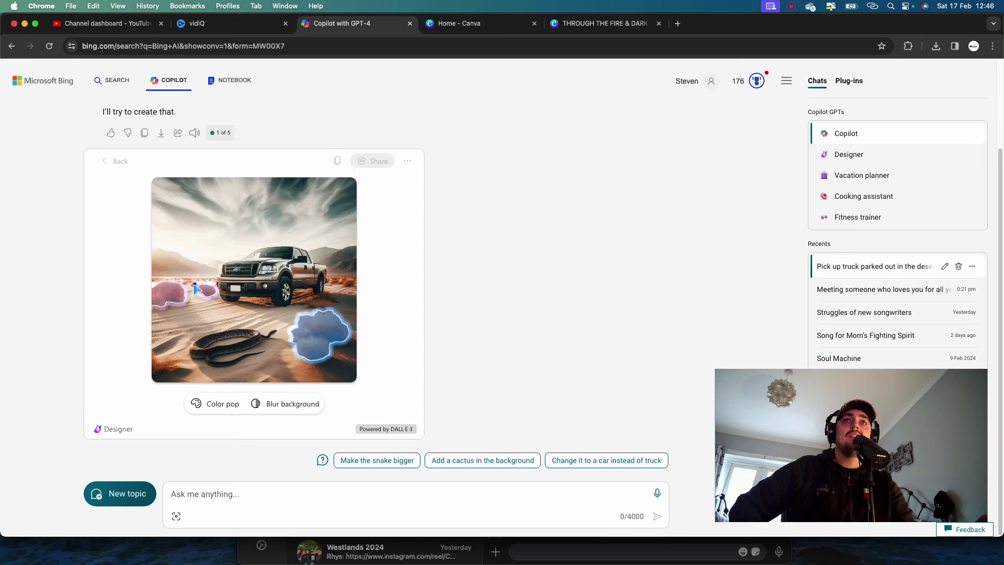
pyautogui.click(217, 404)
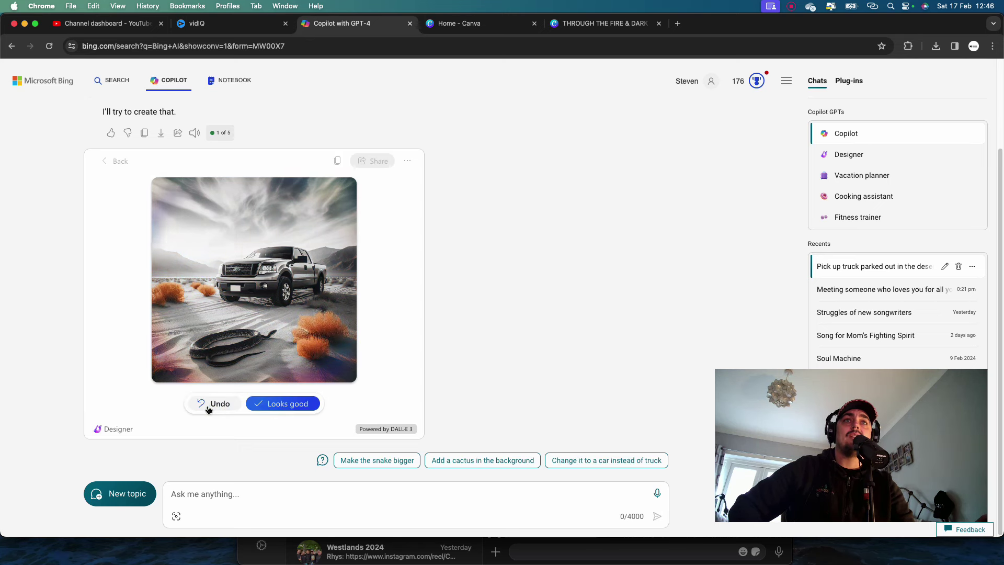
pyautogui.click(211, 405)
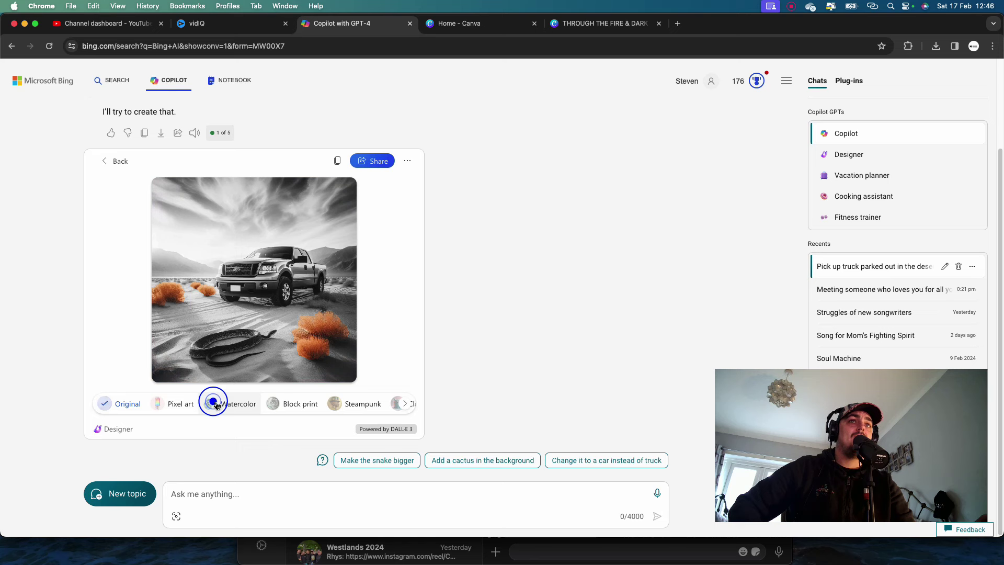
# Reopen the full-colour second image, blur the background behind the truck, and keep it.
pyautogui.click(108, 163)
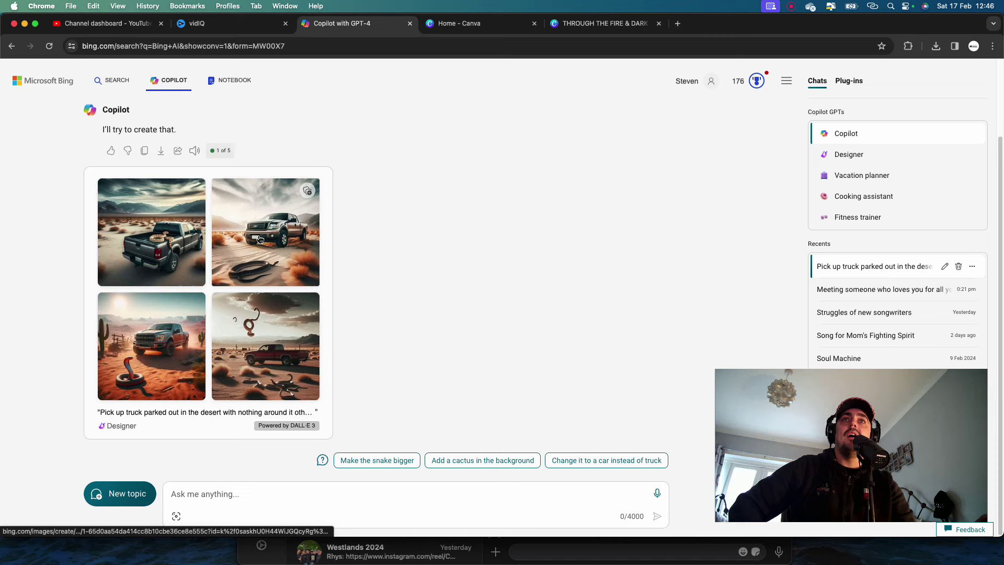
pyautogui.click(259, 265)
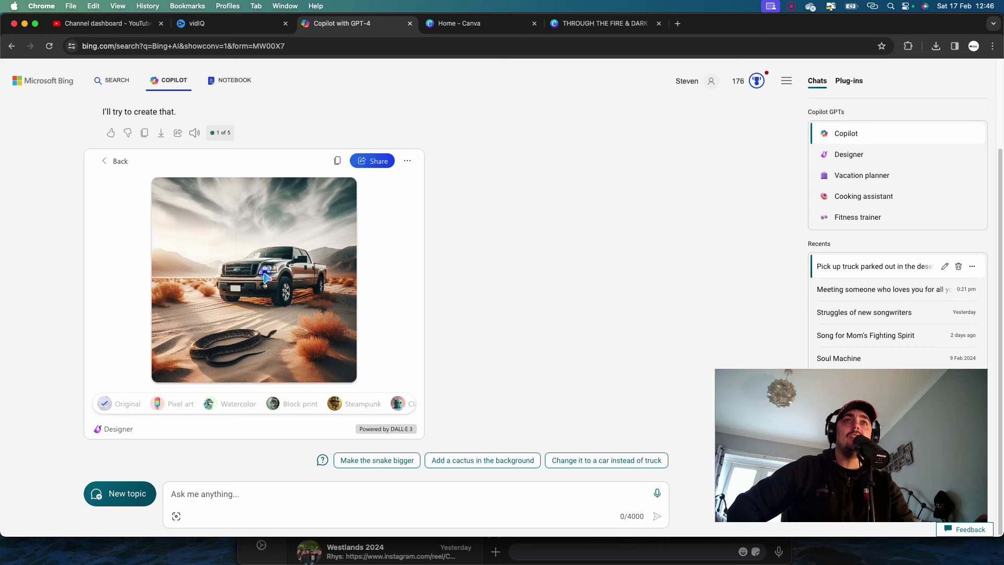
pyautogui.click(266, 276)
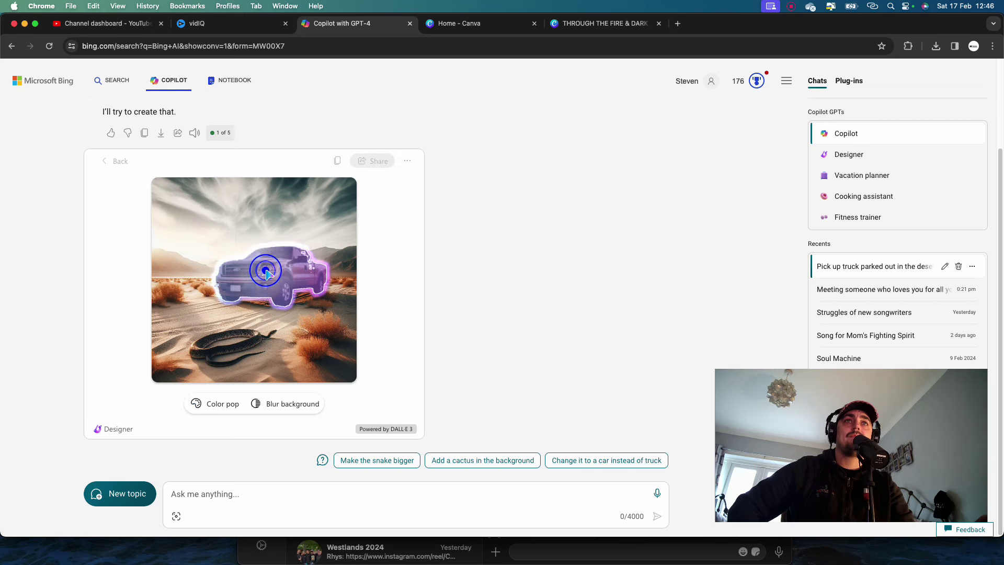
pyautogui.click(273, 404)
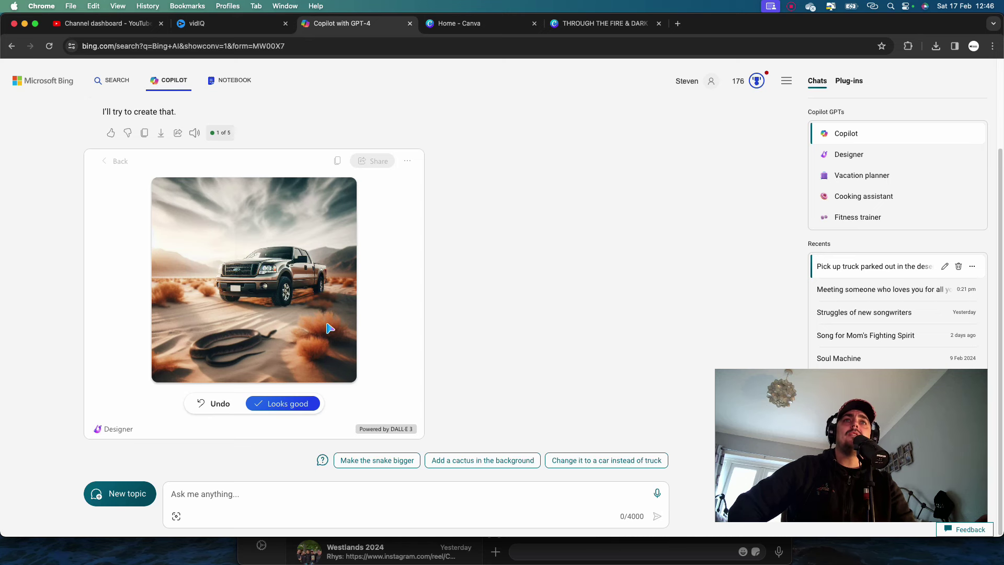
pyautogui.click(306, 405)
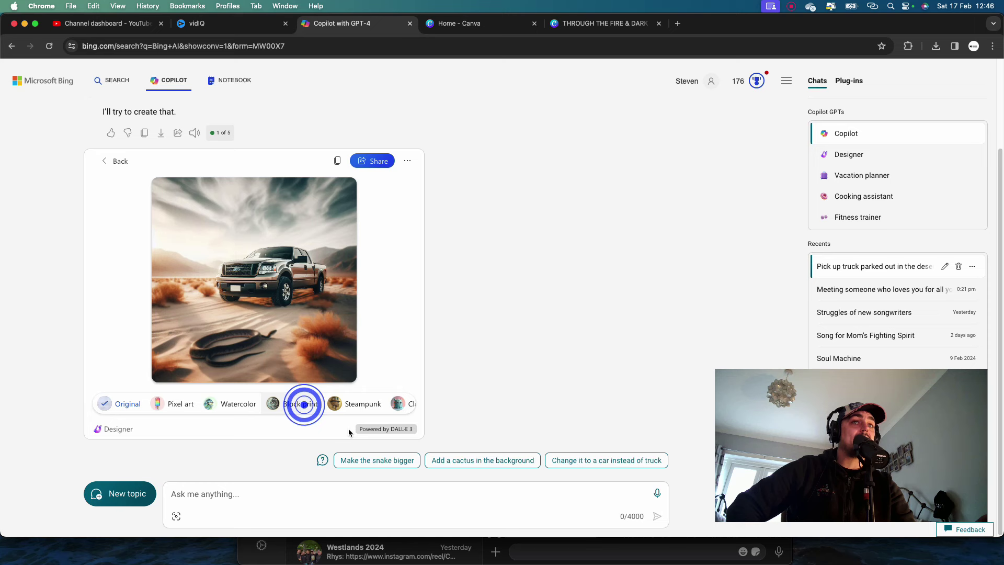
# Try and discard a Pixel art version, then restyle the image as Steampunk and keep it.
pyautogui.click(170, 406)
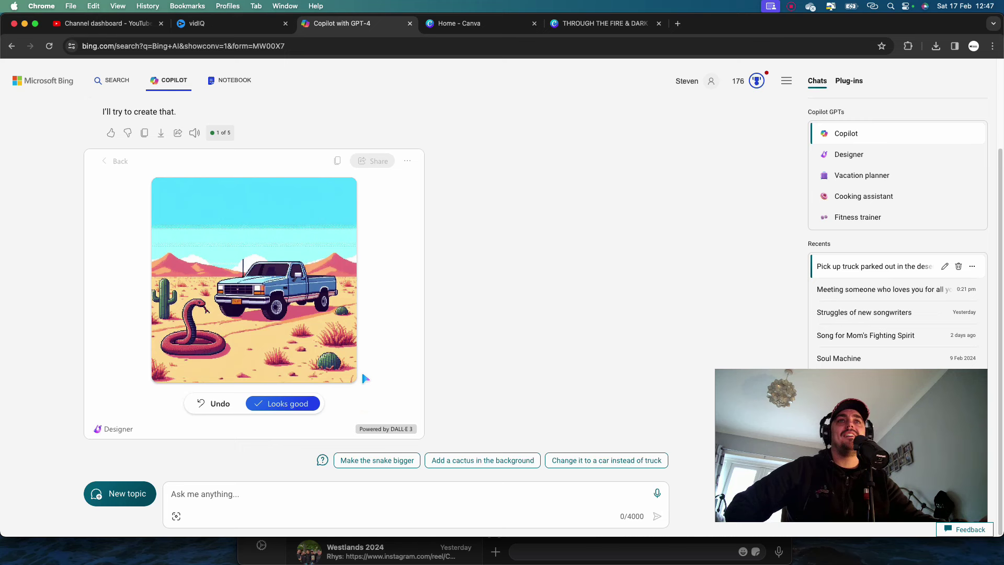
pyautogui.click(212, 405)
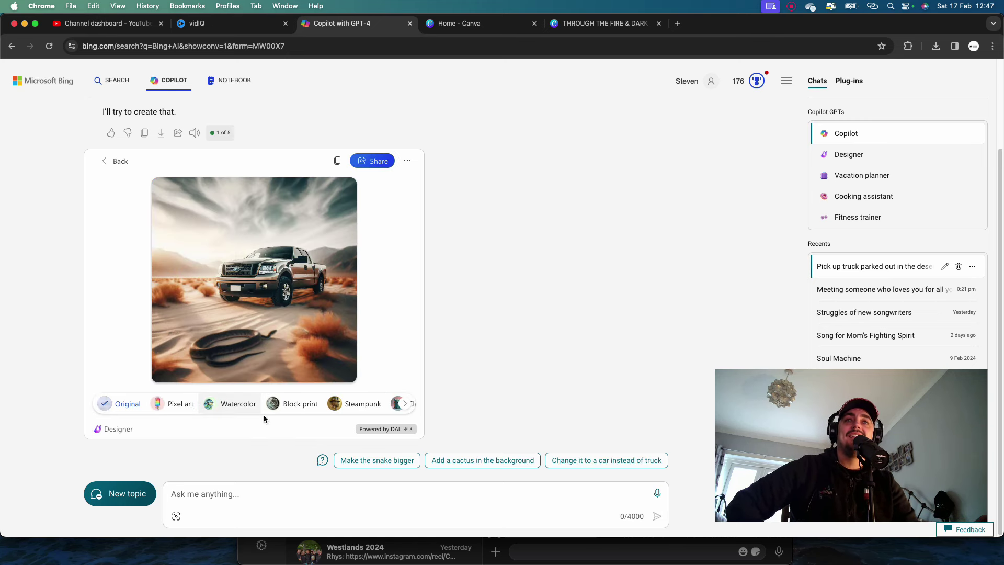
pyautogui.click(337, 406)
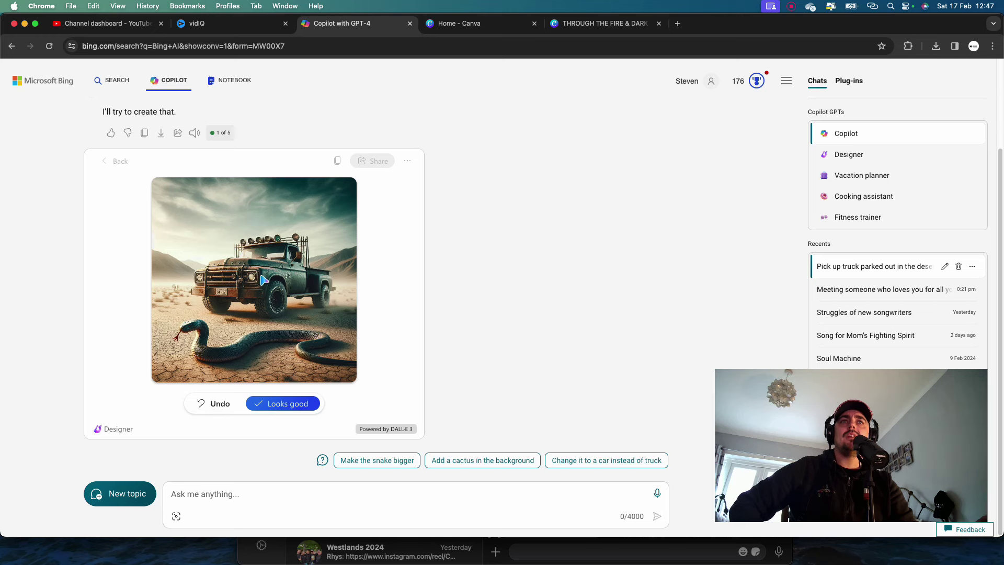
pyautogui.click(297, 408)
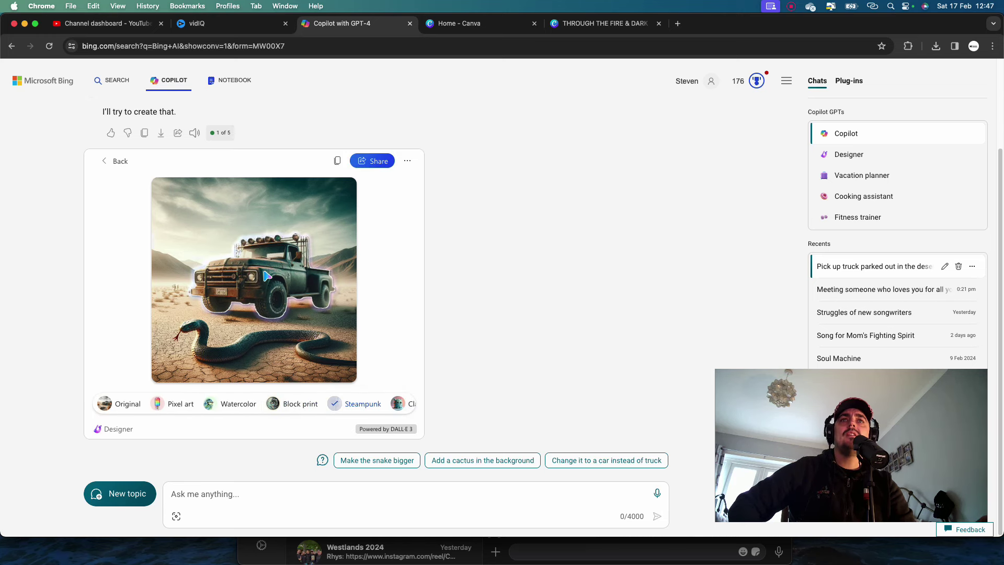
# Blur the background behind the truck in the Steampunk image and keep that version.
pyautogui.click(253, 280)
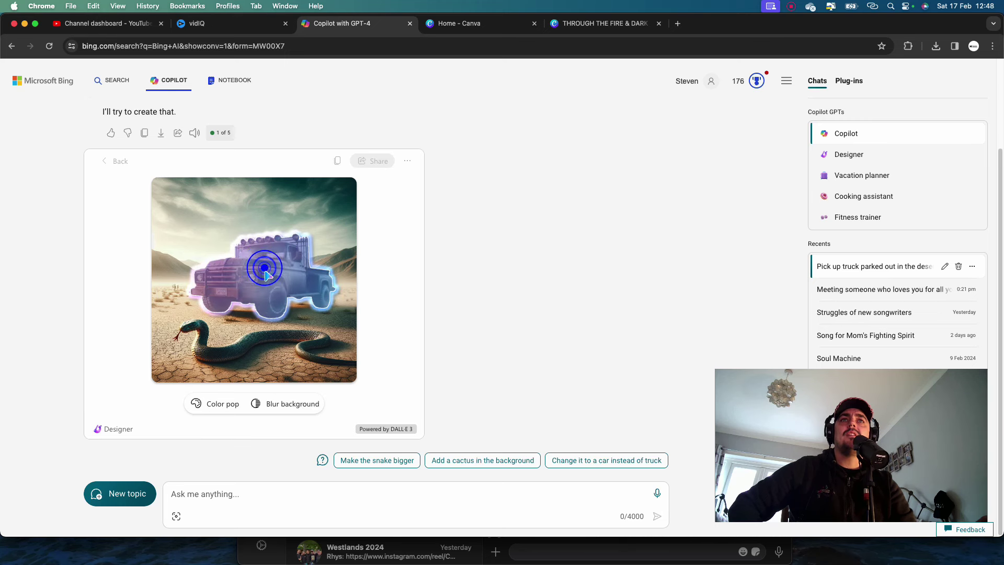
pyautogui.click(275, 407)
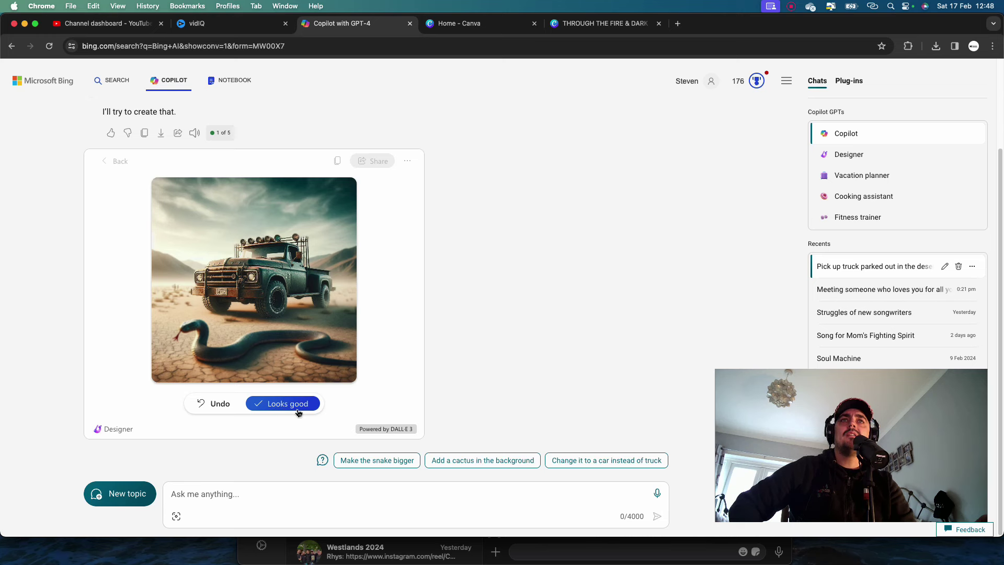
pyautogui.click(284, 405)
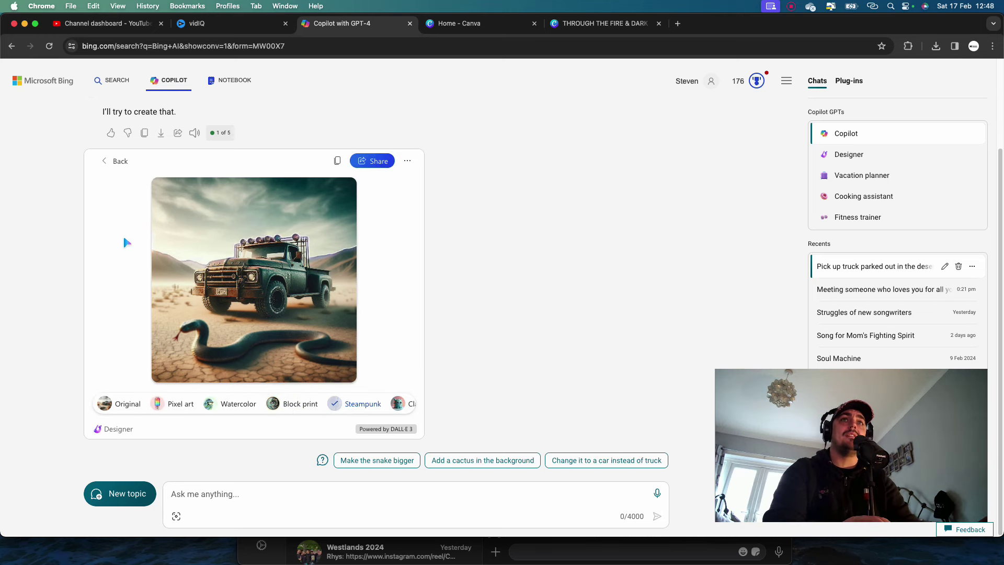
pyautogui.click(407, 161)
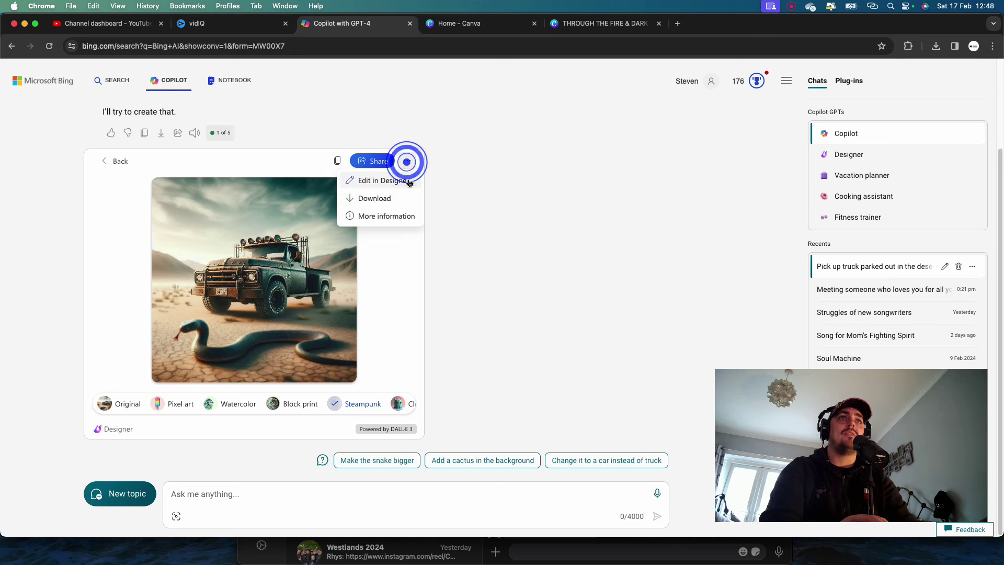
# Send the blurred image to Microsoft Designer and close the THROUGH THE FIRE & DARK tab.
pyautogui.click(379, 182)
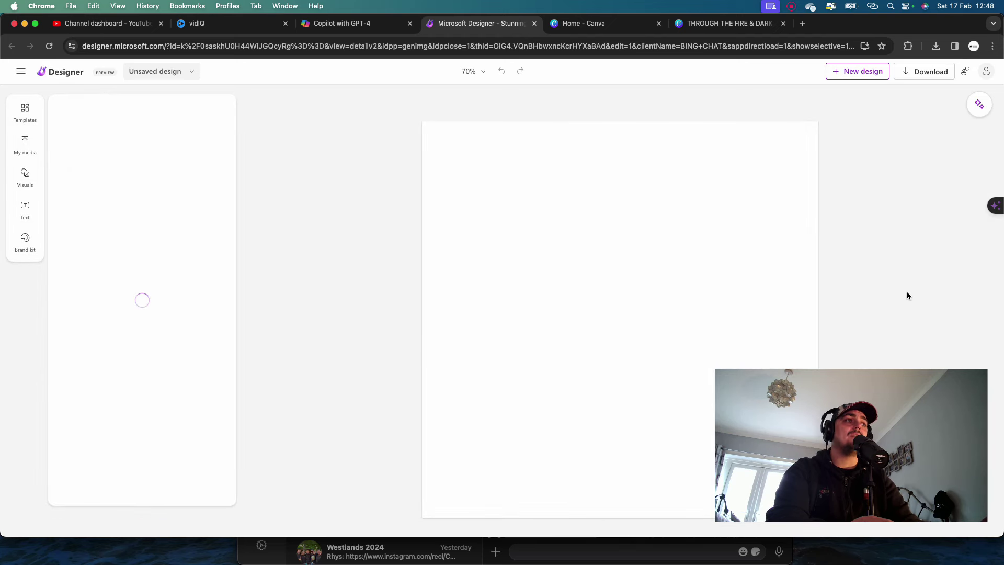
pyautogui.moveTo(809, 403)
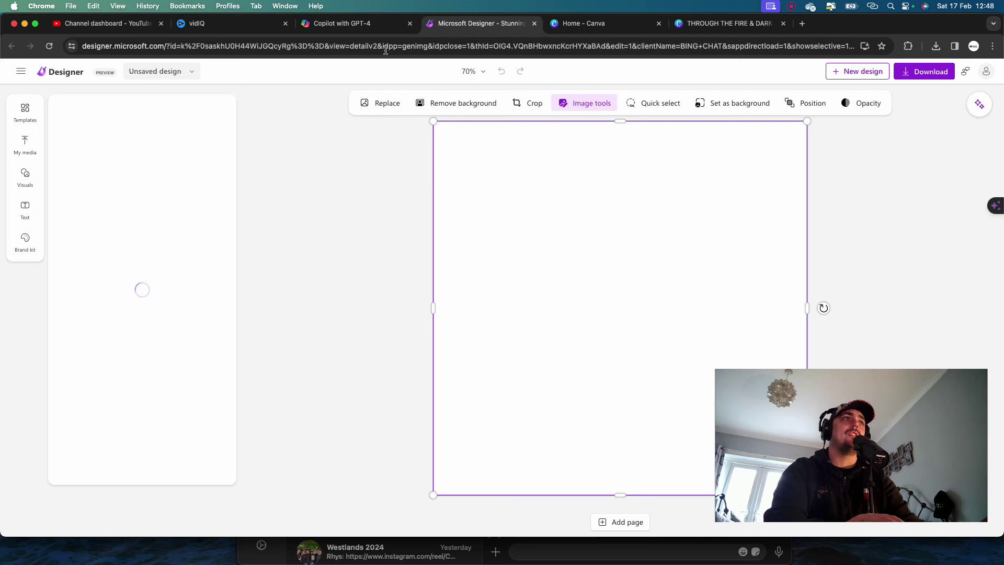
pyautogui.click(783, 23)
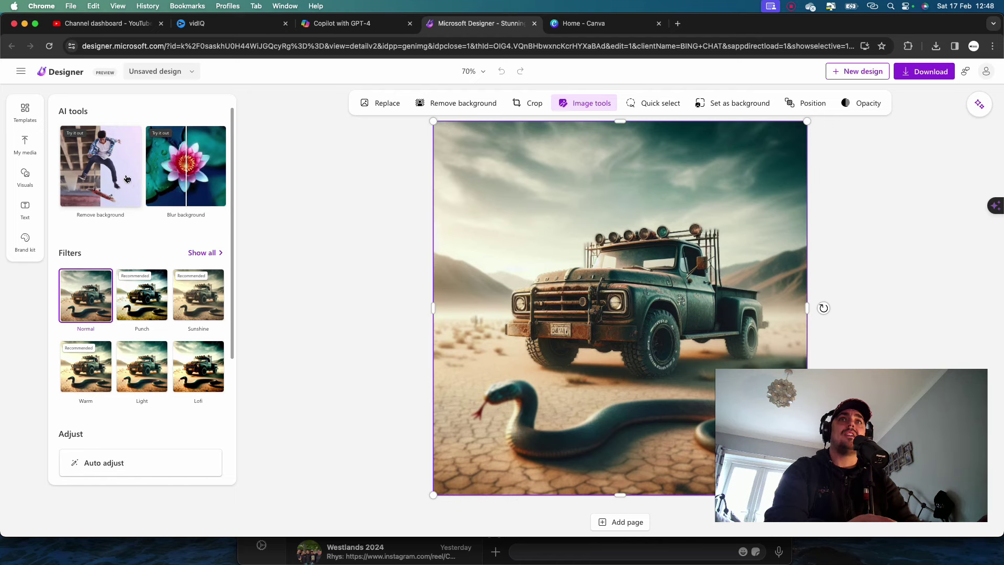
# Browse the Text panel's ready-made styles such as Available Now and Celebrate.
pyautogui.scroll(-3, 146, 235)
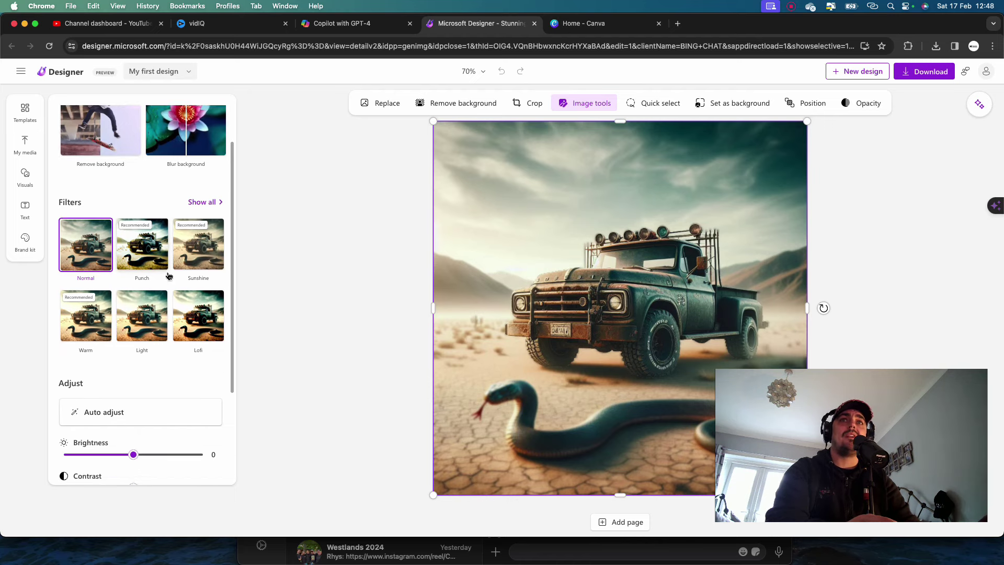
pyautogui.scroll(-3, 168, 275)
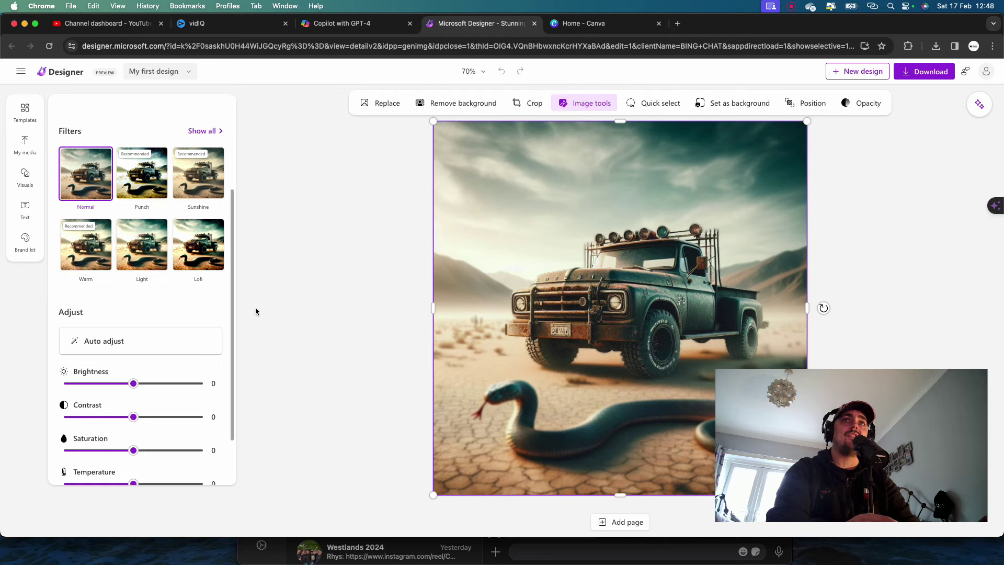
pyautogui.click(25, 207)
pyautogui.scroll(-5, 151, 282)
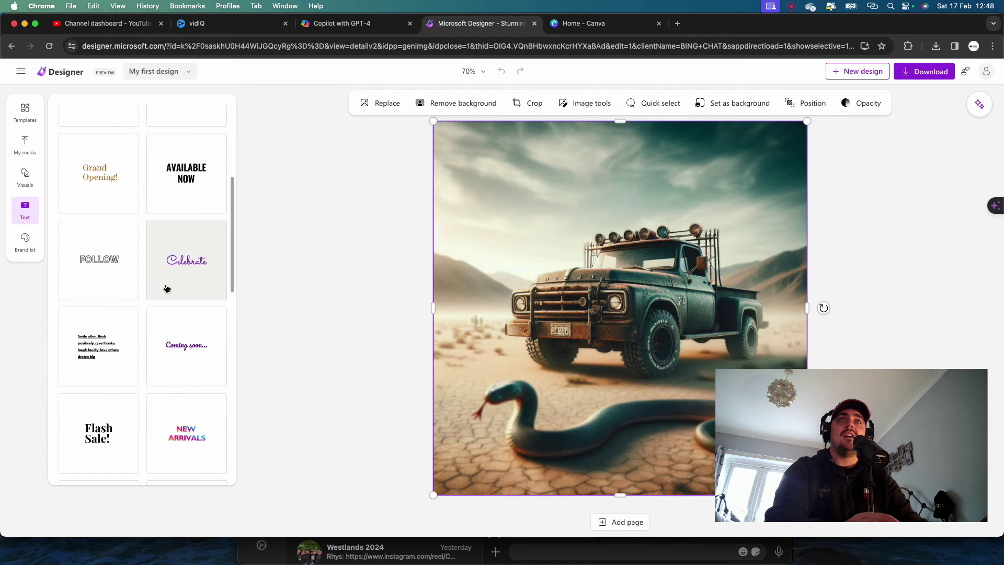
pyautogui.scroll(-10, 167, 289)
pyautogui.scroll(10, 177, 264)
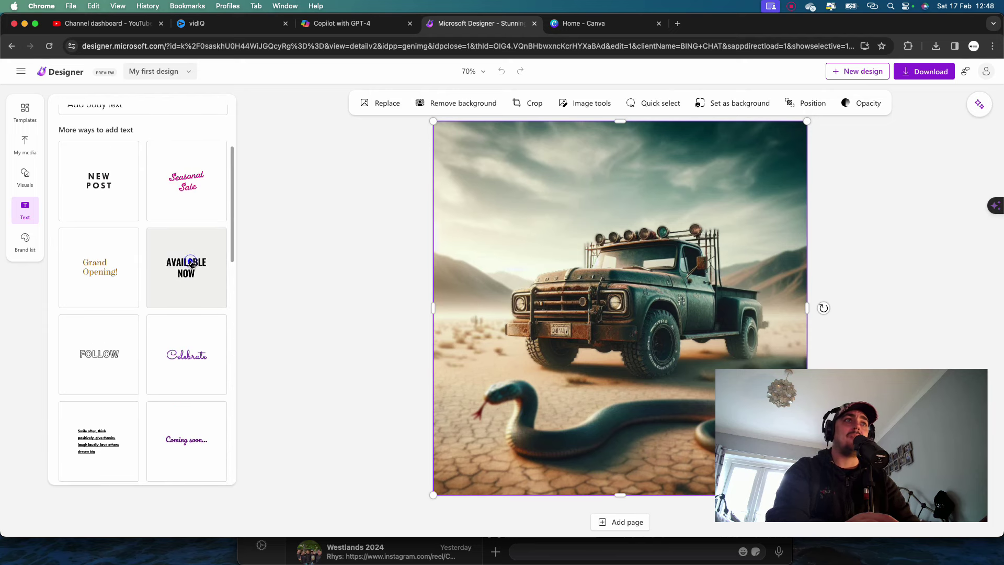
# Add the AVAILABLE NOW heading at the top of the image and retype it as SNAKES.
pyautogui.click(191, 264)
pyautogui.moveTo(610, 302); pyautogui.dragTo(612, 167)
pyautogui.click(634, 175)
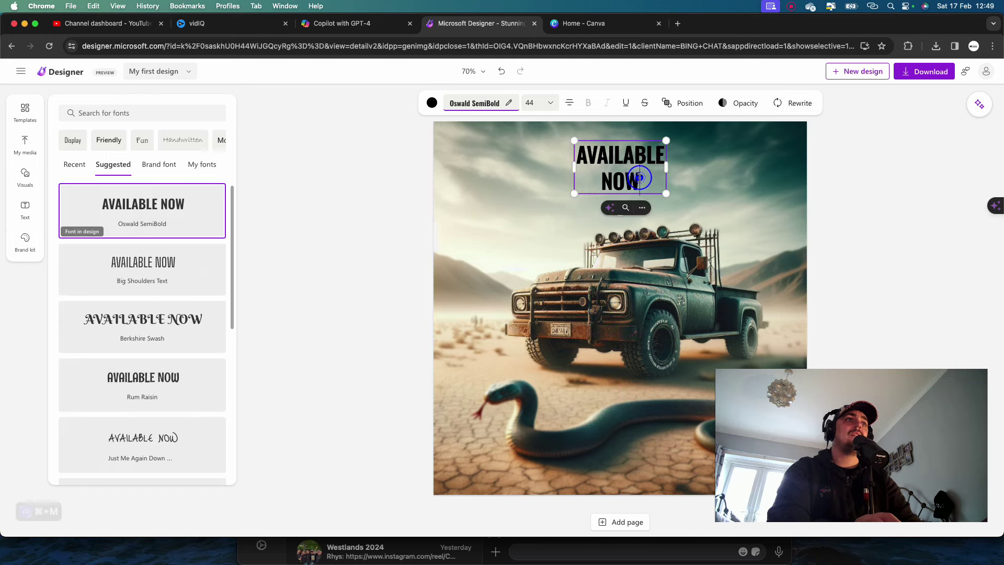
pyautogui.doubleClick(640, 177)
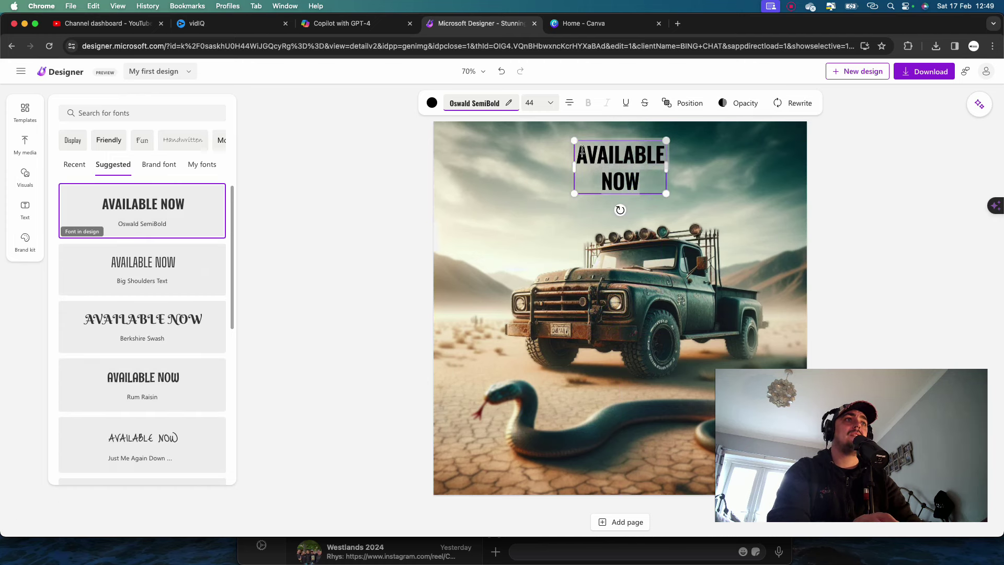
pyautogui.write('Sank')
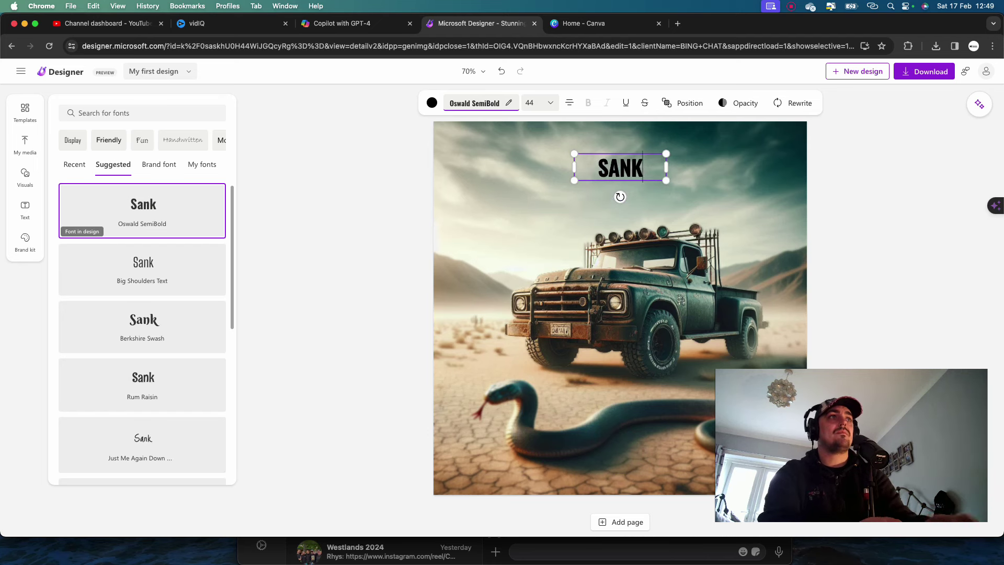
pyautogui.press('BackSpace')
pyautogui.press('BackSpace')
pyautogui.press('BackSpace')
pyautogui.write('nka')
pyautogui.press('BackSpace')
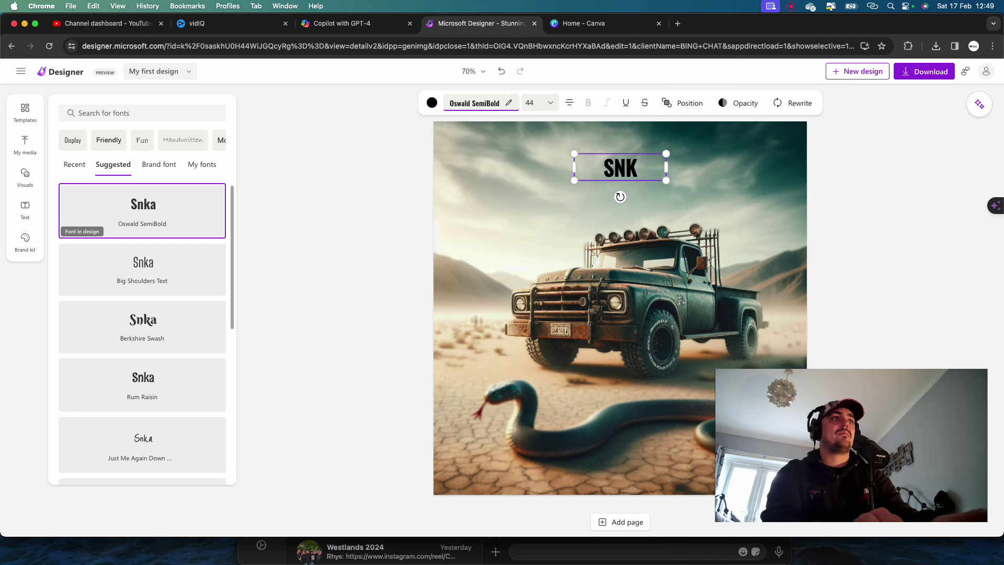
pyautogui.press('BackSpace')
pyautogui.write('akes')
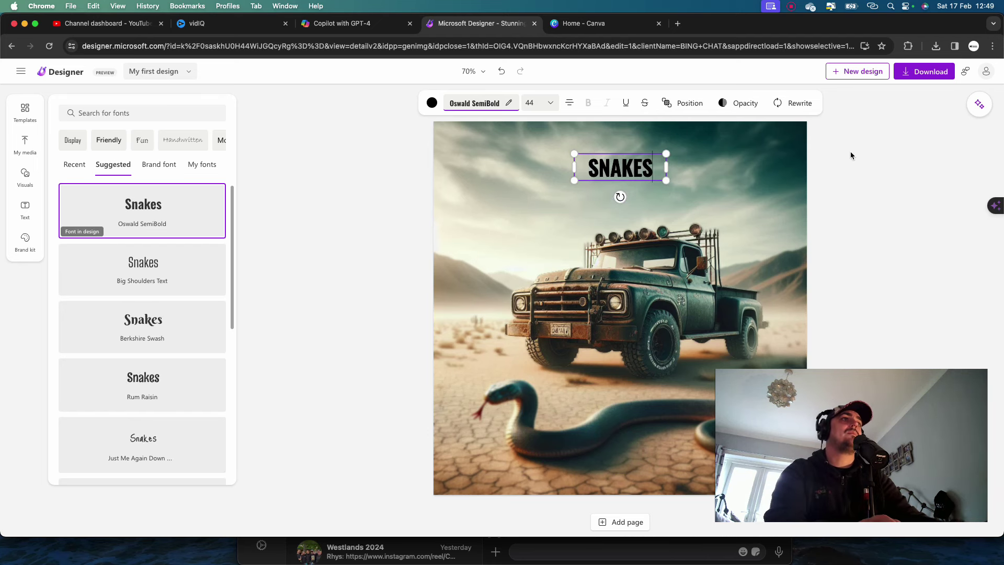
# Nudge the SNAKES title slightly up and right, then switch to the Canva home page.
pyautogui.click(850, 155)
pyautogui.click(623, 165)
pyautogui.moveTo(624, 163); pyautogui.dragTo(628, 157)
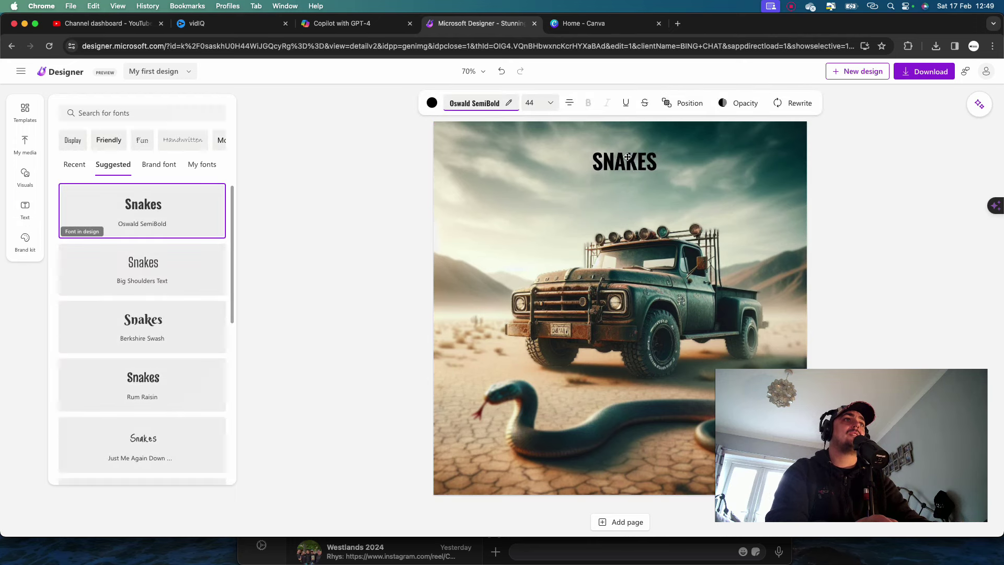
pyautogui.click(902, 166)
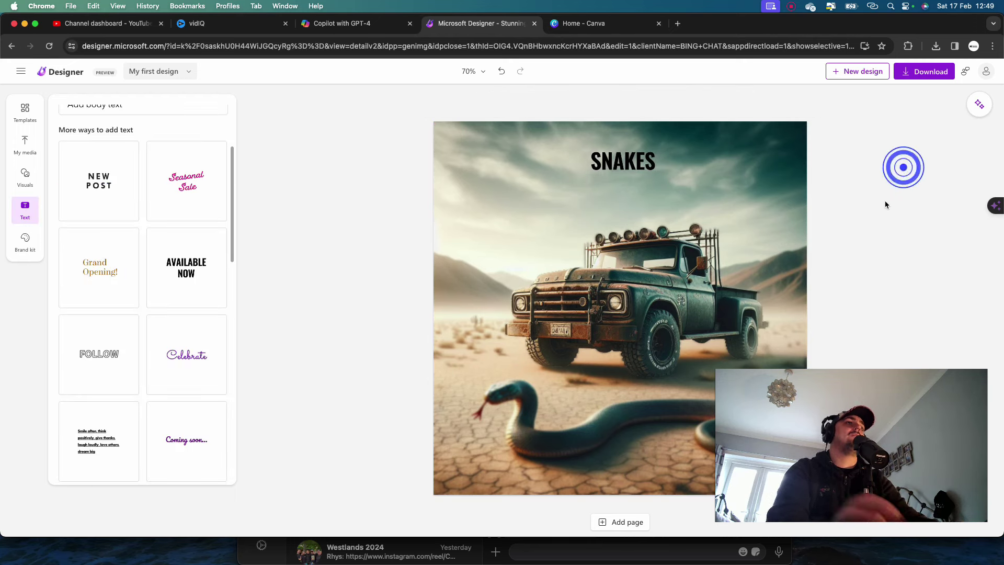
pyautogui.click(623, 170)
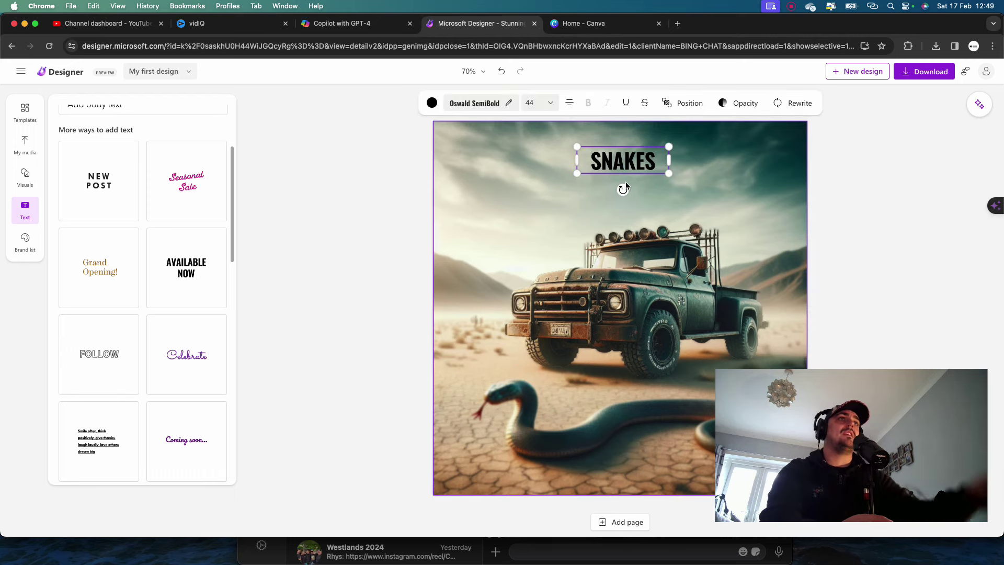
pyautogui.click(606, 24)
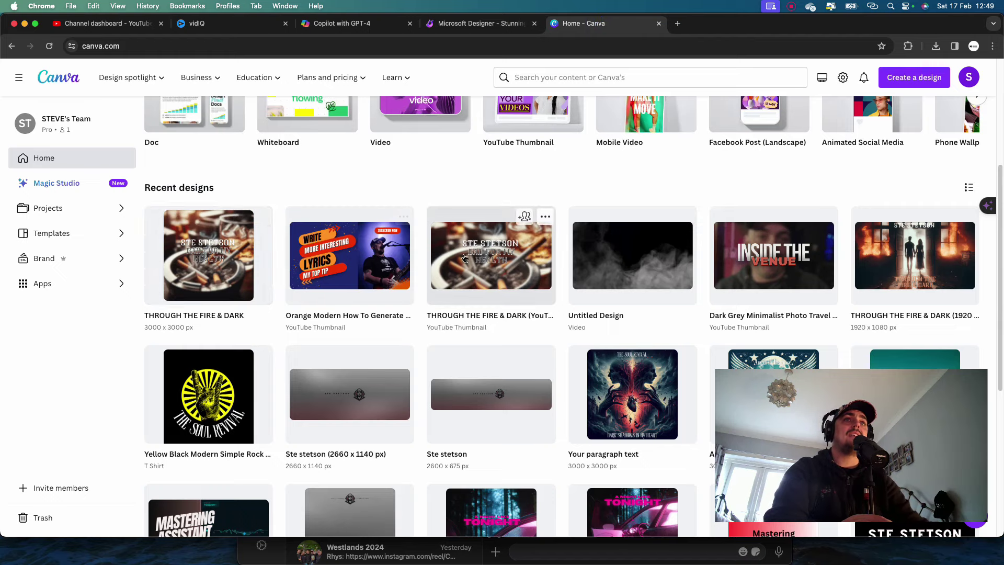
# Open the 'Your paragraph text' Soul Revival design from Canva's recent designs.
pyautogui.scroll(5, 543, 255)
pyautogui.scroll(-7, 575, 272)
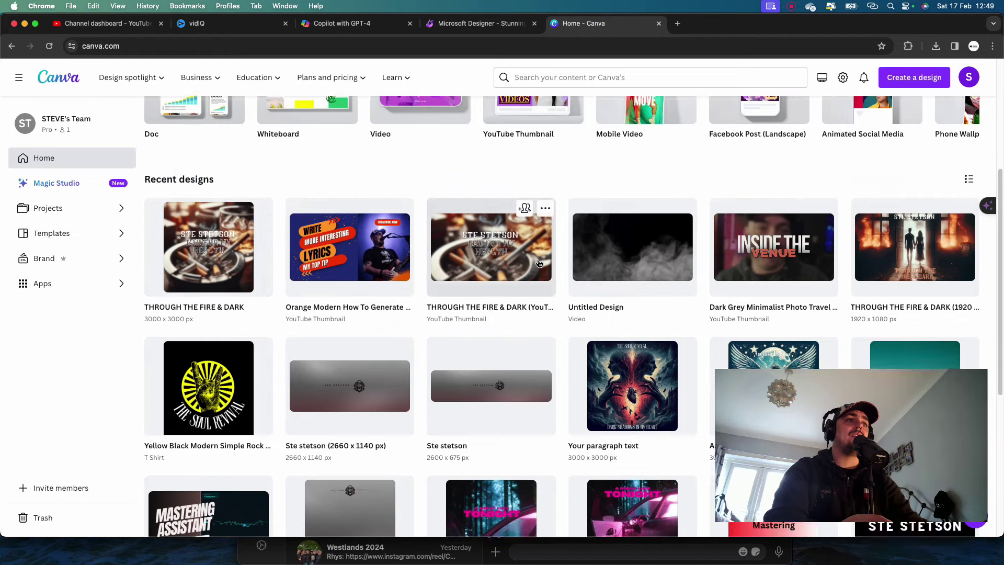
pyautogui.click(621, 287)
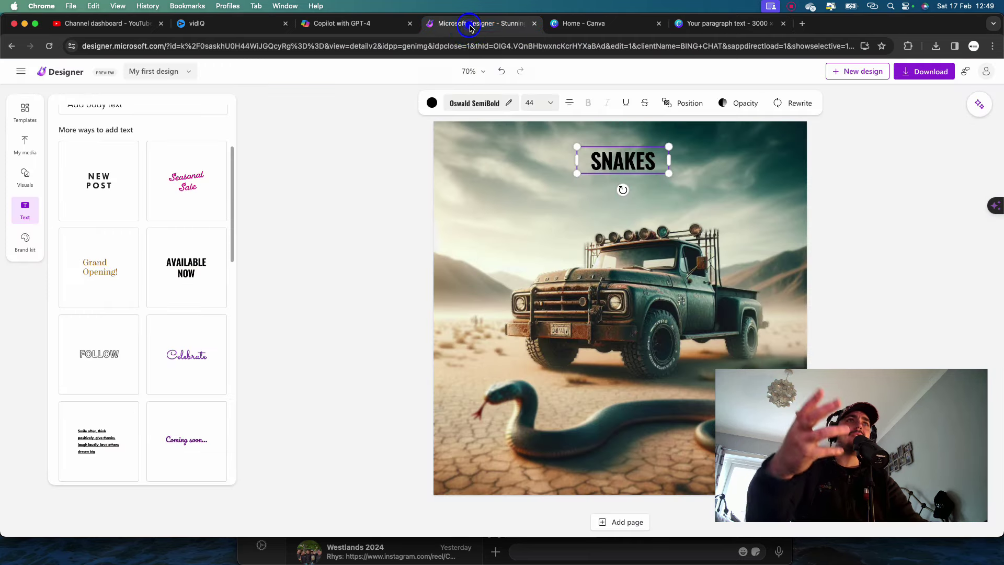
# Switch back to the Microsoft Designer tab showing the SNAKES truck design.
pyautogui.click(470, 29)
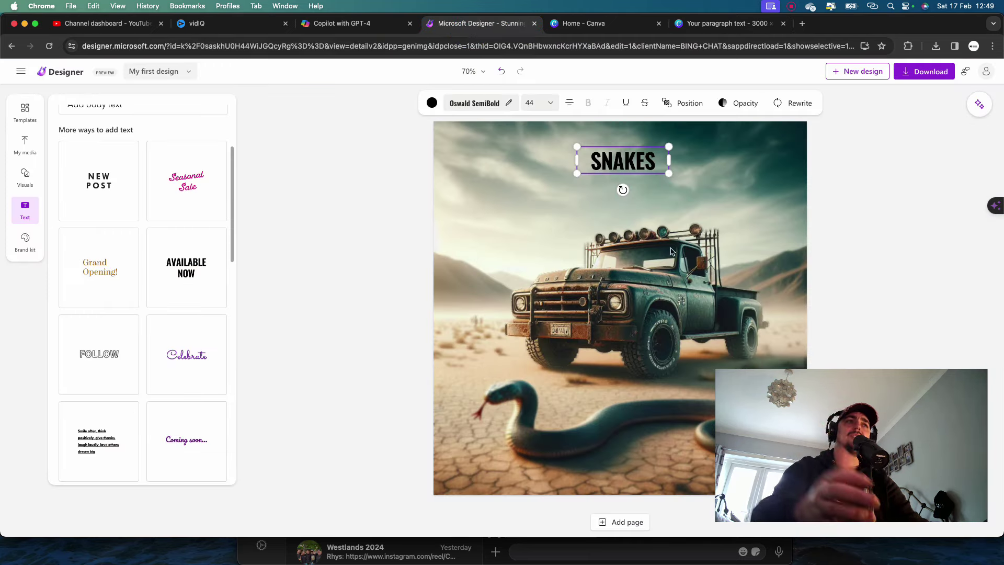
pyautogui.moveTo(945, 401); pyautogui.dragTo(254, 402)
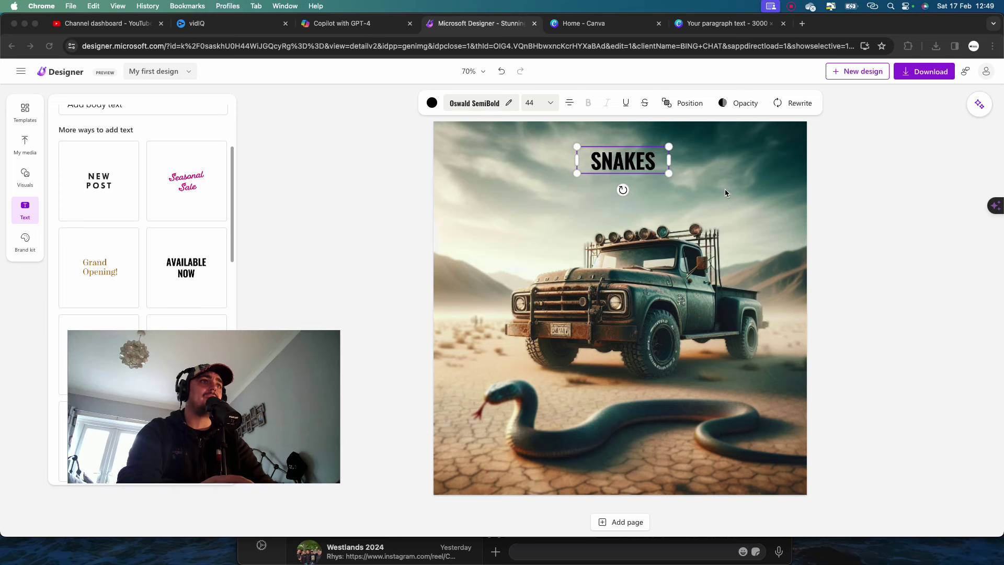